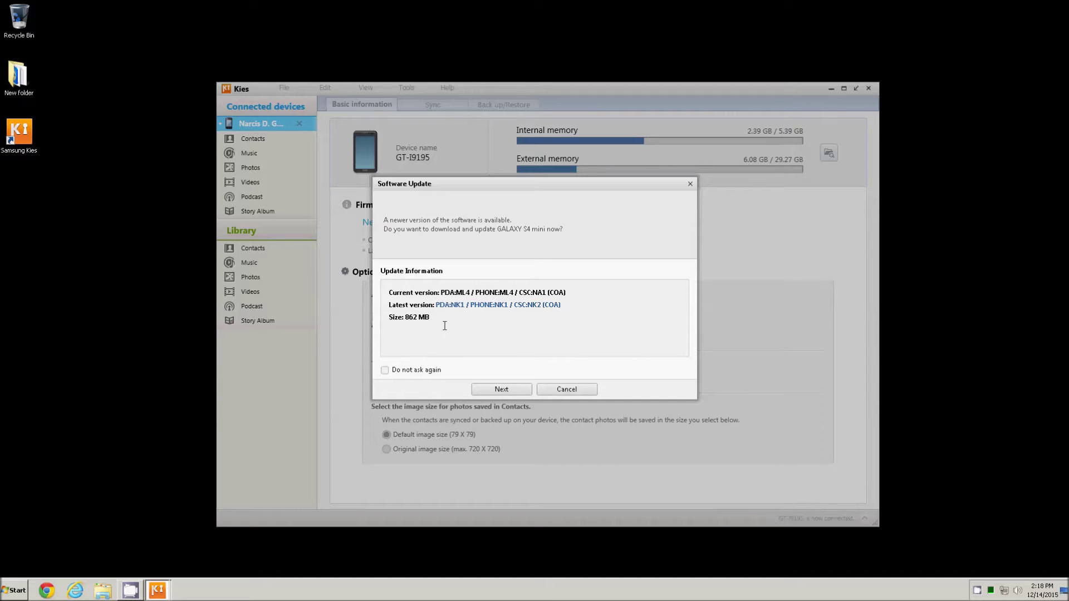
Decline the firmware update and pick only Contacts, S Memo and S Planner for backup.
{"action": "left_click", "coordinate": [566, 389]}
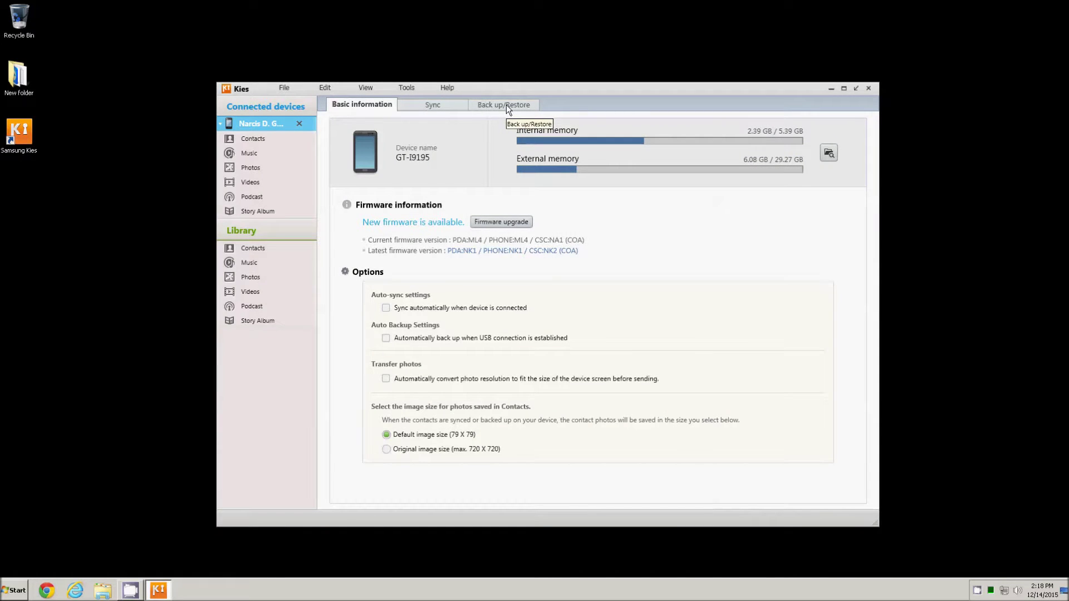
{"action": "left_click", "coordinate": [506, 105]}
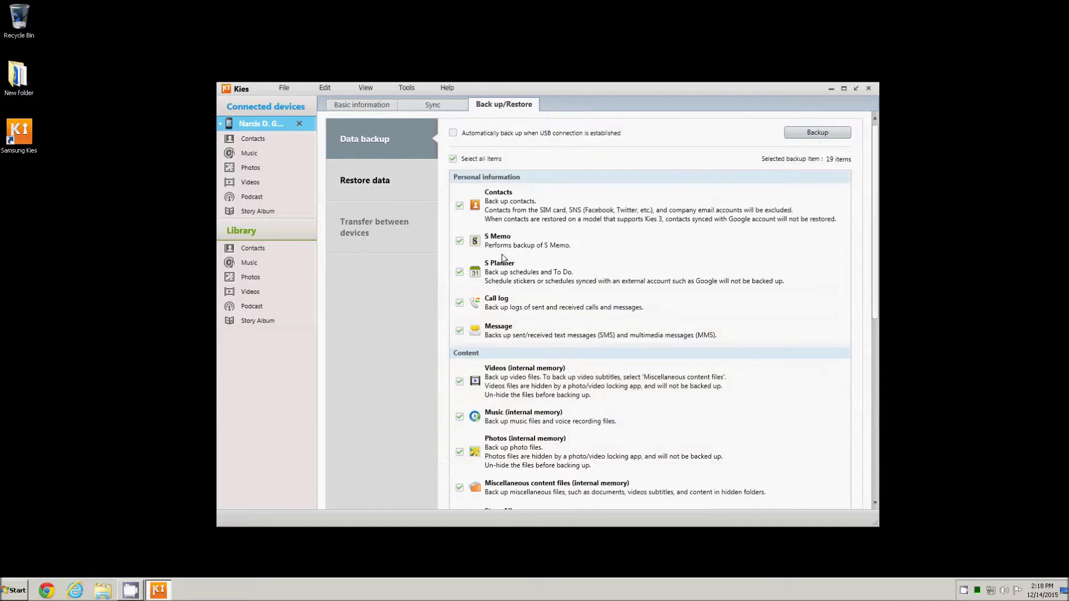
{"action": "left_click", "coordinate": [452, 159]}
{"action": "left_click", "coordinate": [459, 205]}
{"action": "left_click", "coordinate": [459, 241]}
{"action": "left_click", "coordinate": [459, 272]}
Run the backup of the selected items and dismiss the completion notice.
{"action": "scroll", "coordinate": [494, 353], "scroll_direction": "down", "scroll_amount": 3}
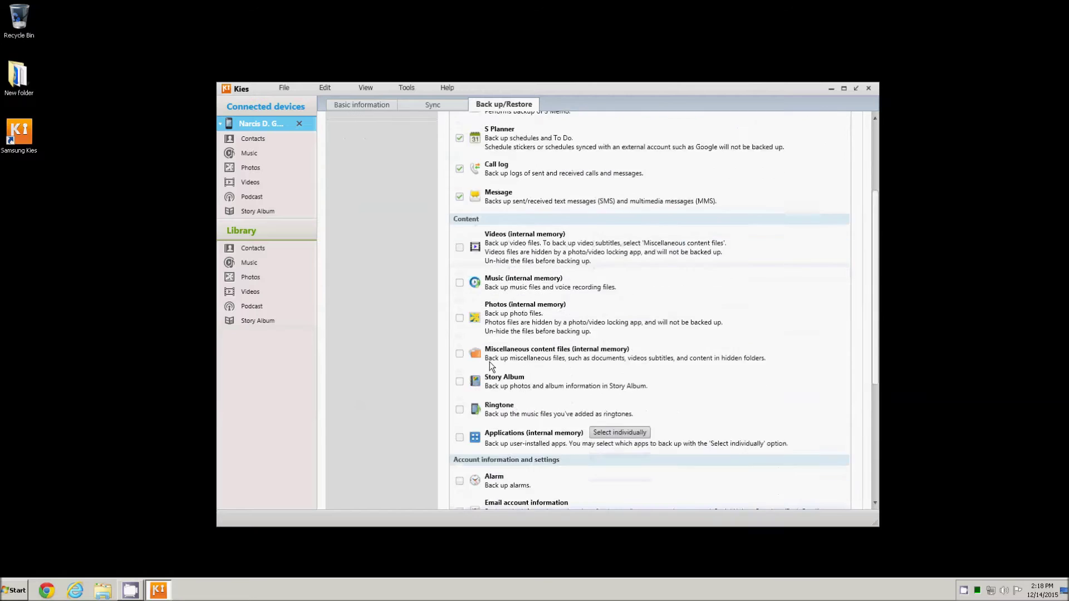
{"action": "scroll", "coordinate": [489, 362], "scroll_direction": "down", "scroll_amount": 5}
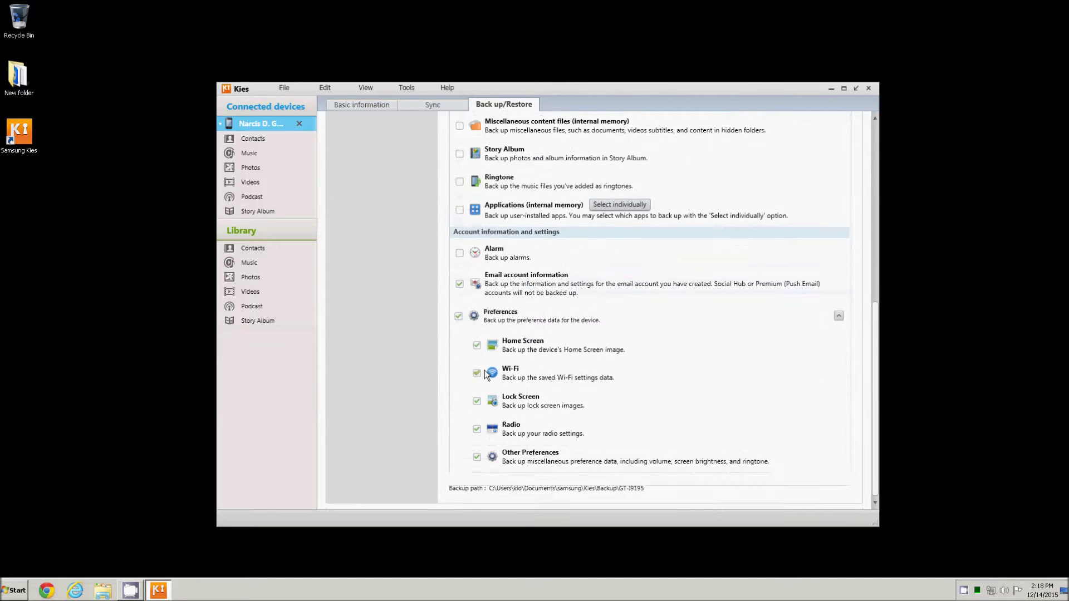
{"action": "scroll", "coordinate": [484, 370], "scroll_direction": "up", "scroll_amount": 10}
{"action": "left_click", "coordinate": [816, 133]}
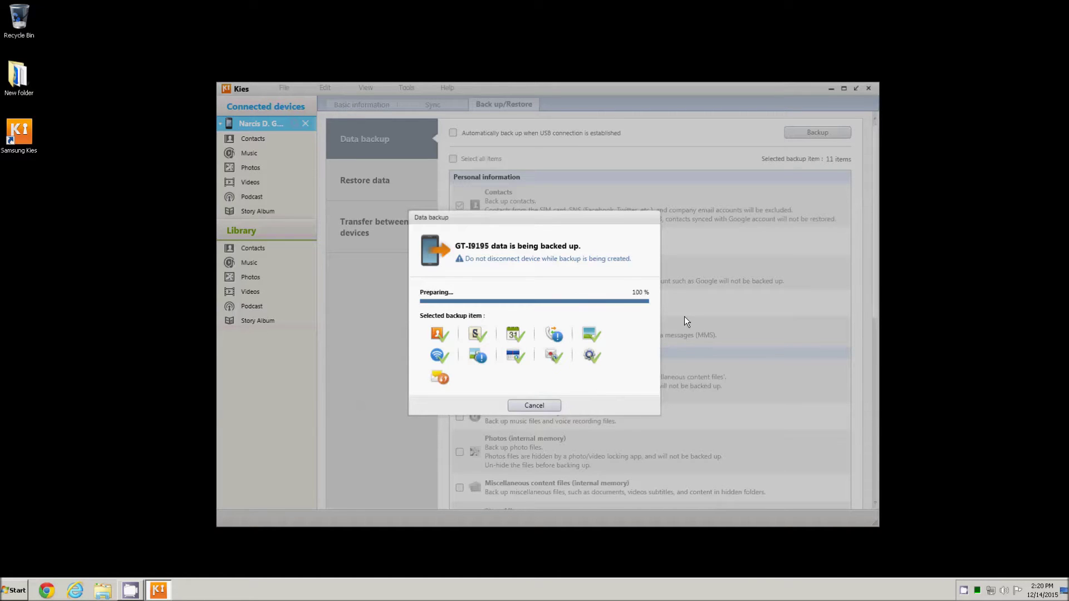
{"action": "left_click", "coordinate": [532, 399]}
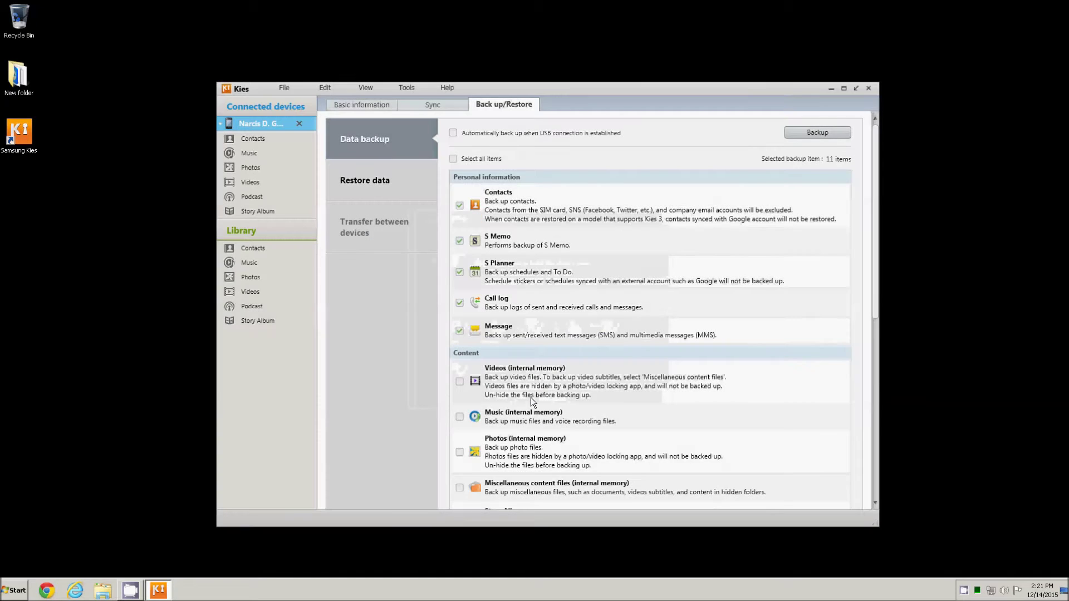
Start the GALAXY S4 mini firmware upgrade and review the caution about unbacked-up data.
{"action": "left_click", "coordinate": [357, 106]}
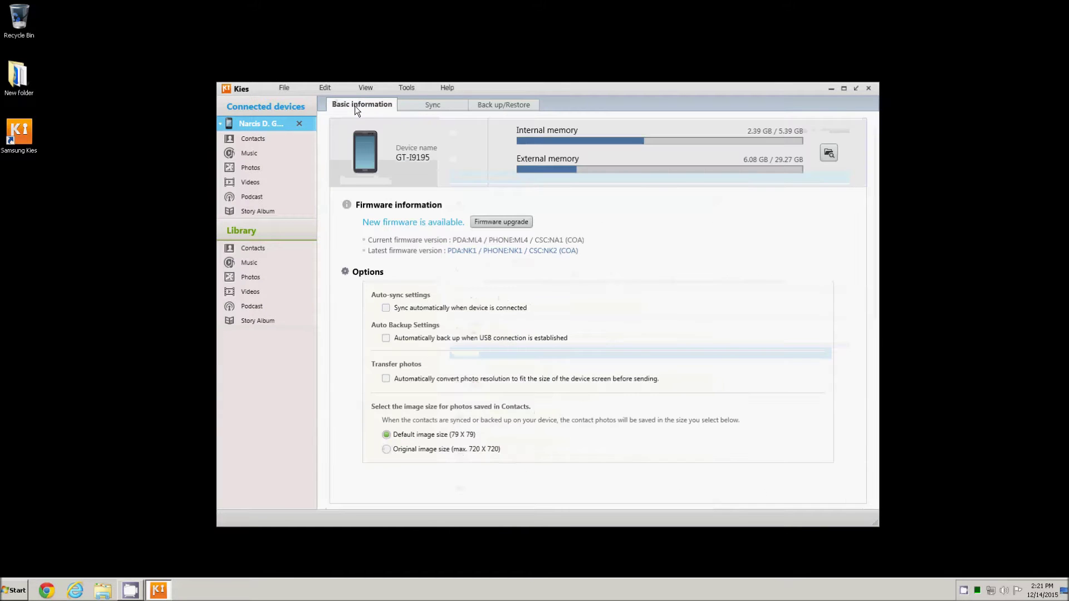
{"action": "left_click", "coordinate": [509, 222]}
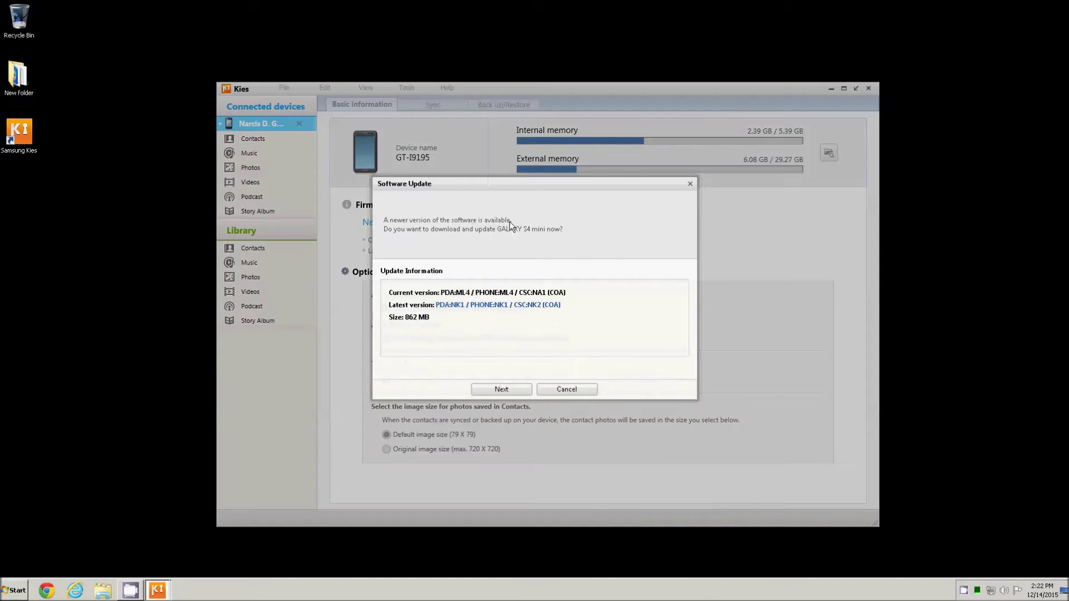
{"action": "left_click", "coordinate": [508, 389]}
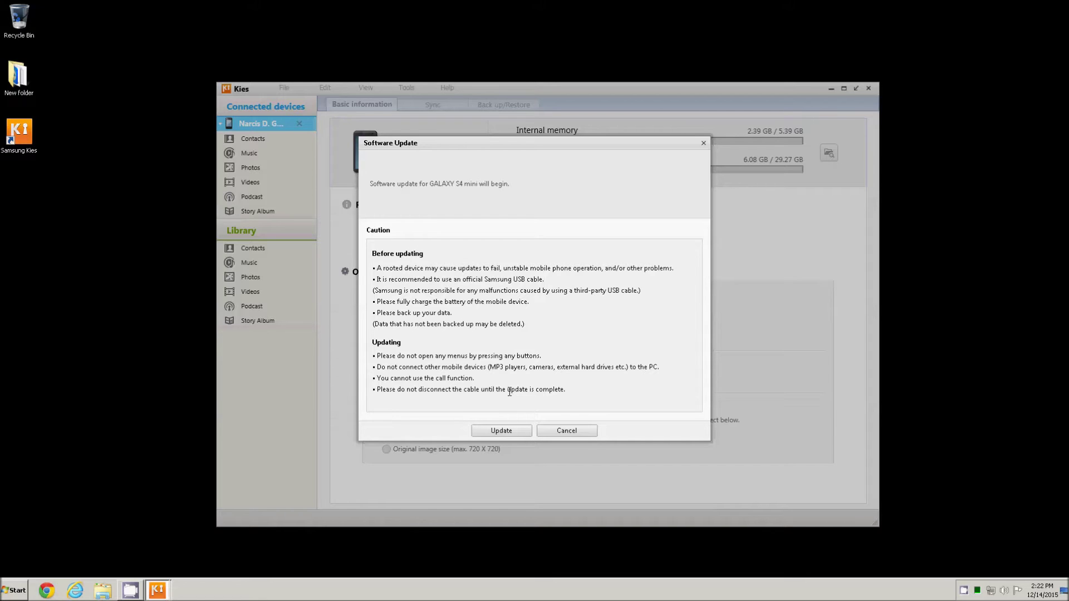
{"action": "left_click_drag", "start_coordinate": [376, 324], "coordinate": [526, 325]}
{"action": "left_click", "coordinate": [532, 326]}
Install the new firmware and acknowledge that the software update finished.
{"action": "left_click", "coordinate": [505, 430]}
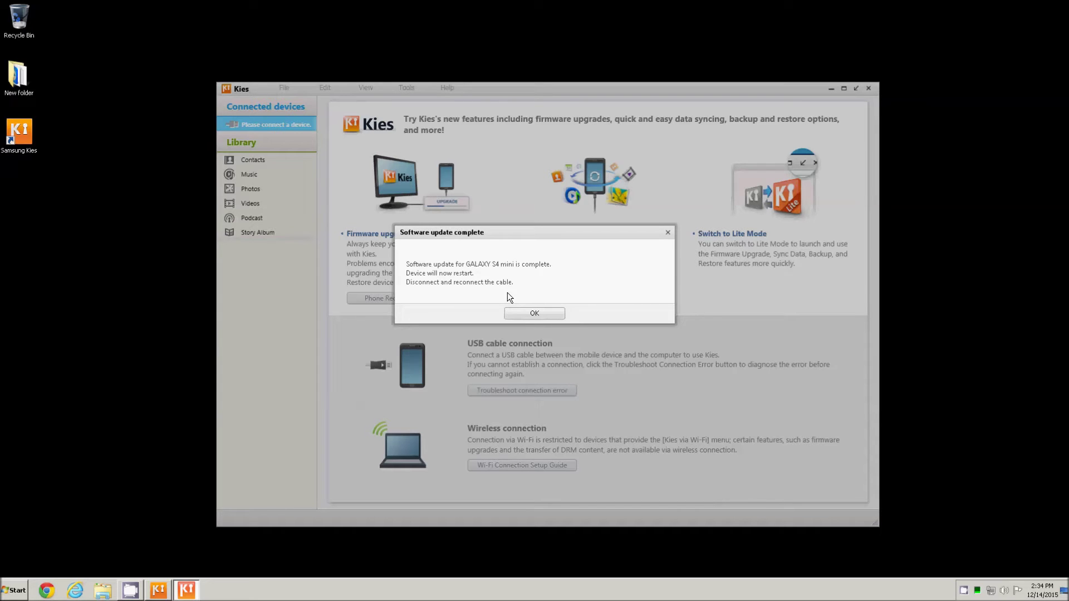
{"action": "left_click", "coordinate": [530, 312]}
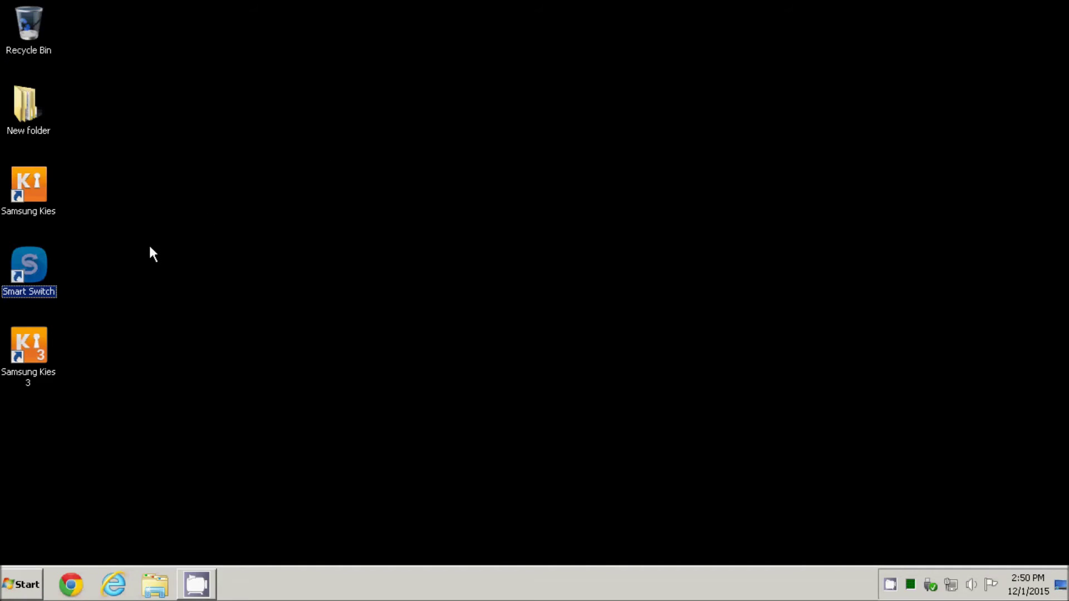
Launch Smart Switch, confirm the GT-I9195 shows Android 4.4.2, then close it.
{"action": "left_click", "coordinate": [69, 267]}
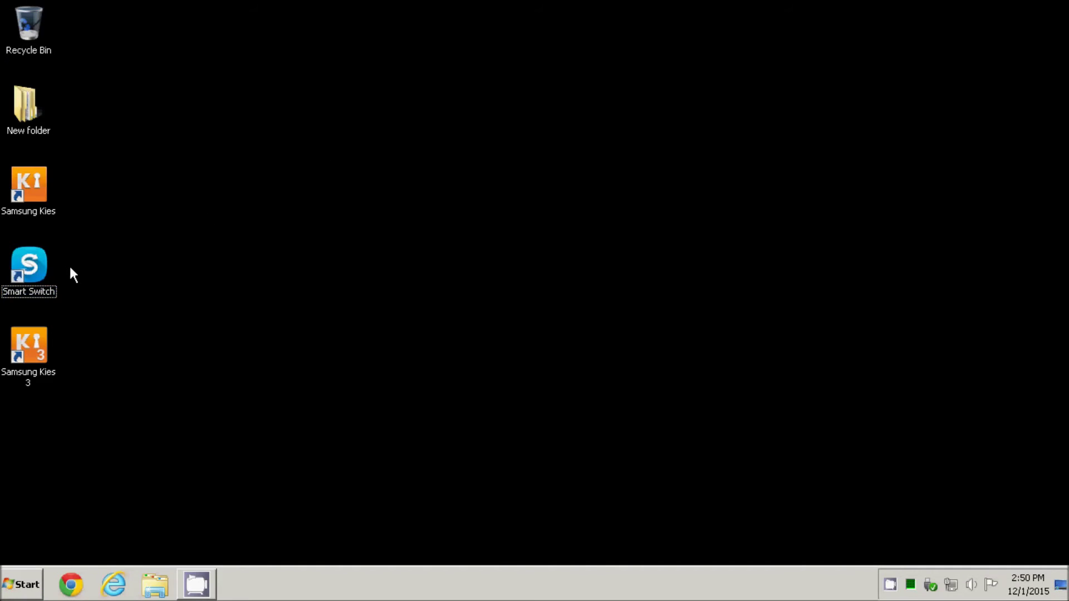
{"action": "double_click", "coordinate": [34, 267]}
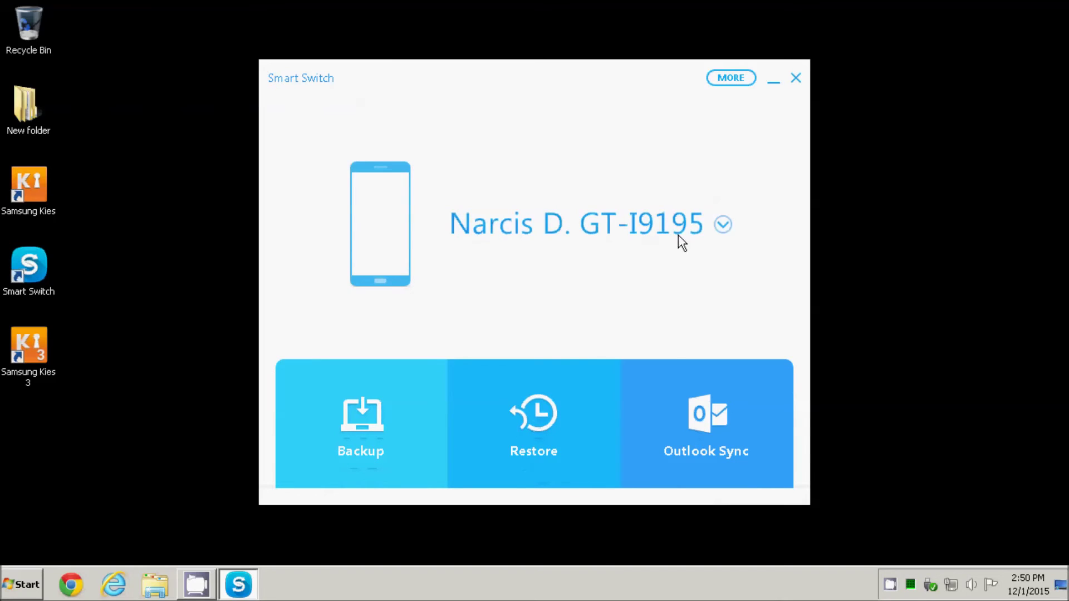
{"action": "left_click", "coordinate": [724, 227]}
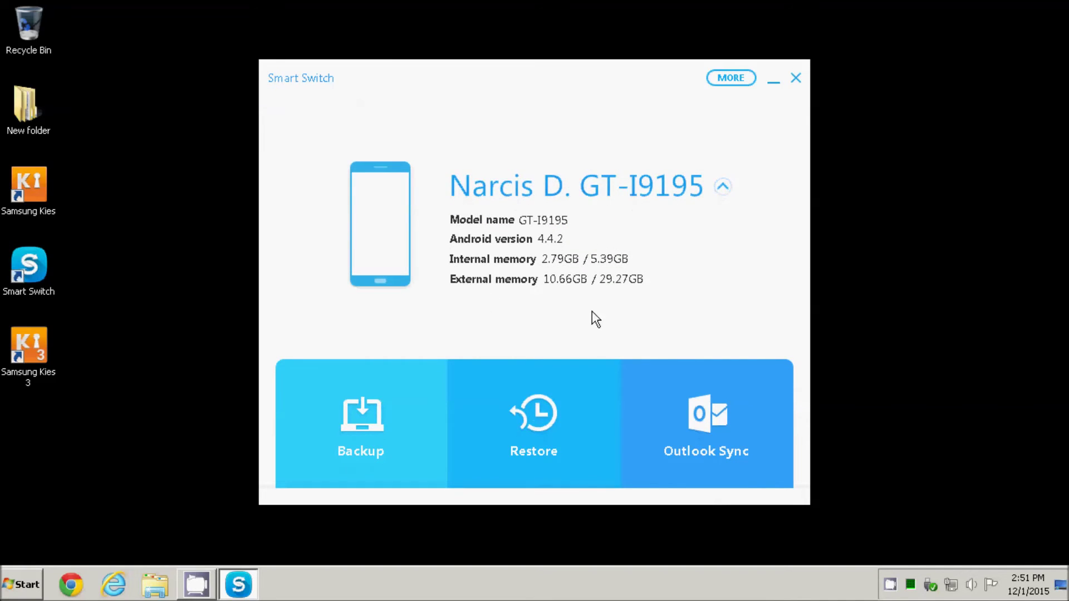
{"action": "left_click", "coordinate": [744, 78]}
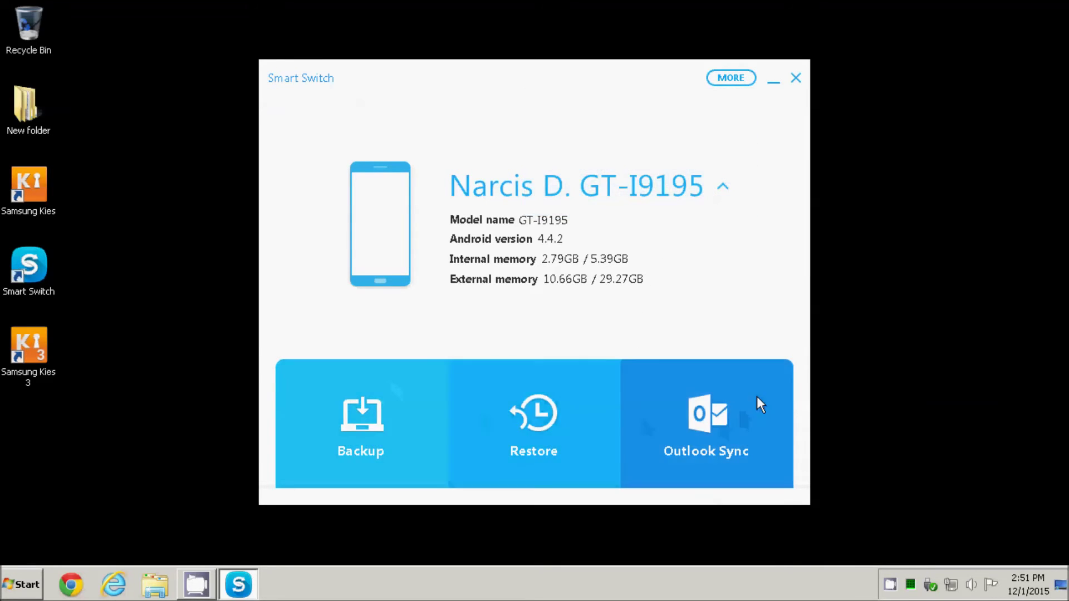
{"action": "left_click", "coordinate": [796, 79]}
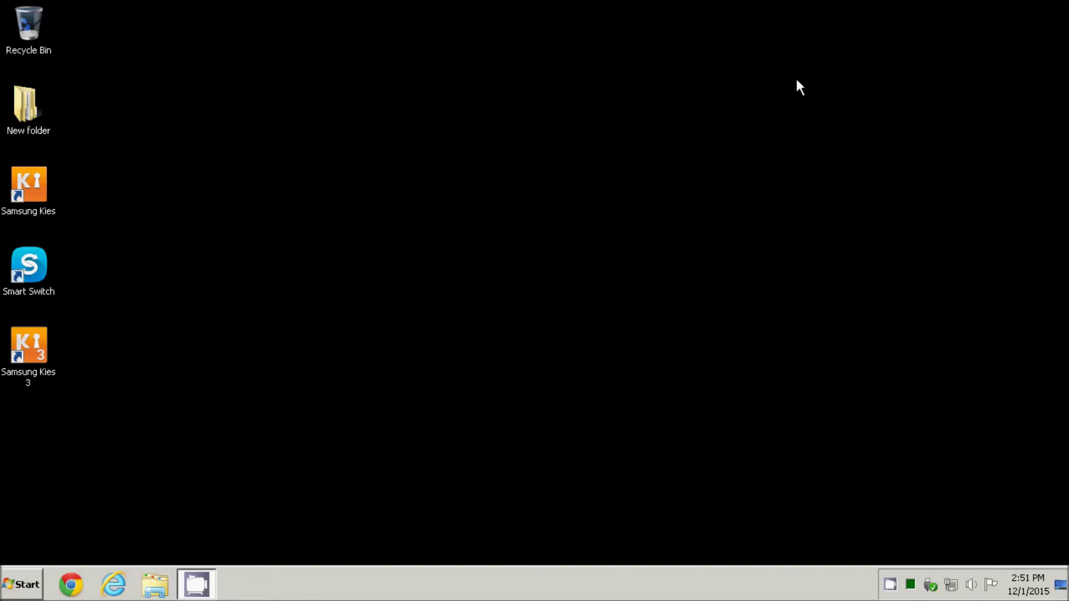
Open Kies 3, check the Kies information confirming NK1 firmware, then close Kies 3.
{"action": "double_click", "coordinate": [34, 348]}
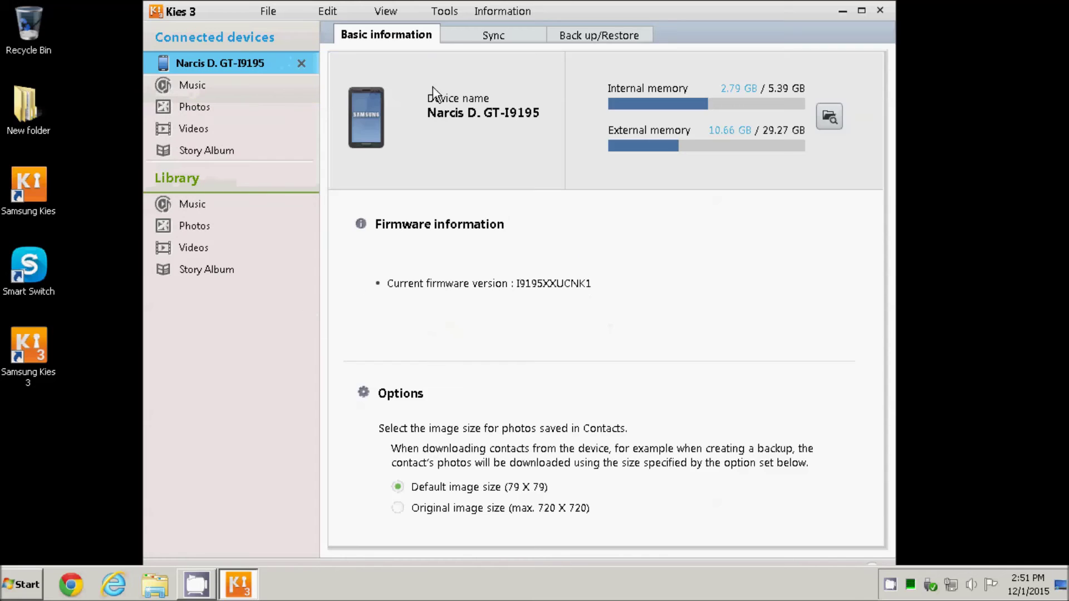
{"action": "left_click", "coordinate": [508, 11]}
{"action": "left_click", "coordinate": [523, 80]}
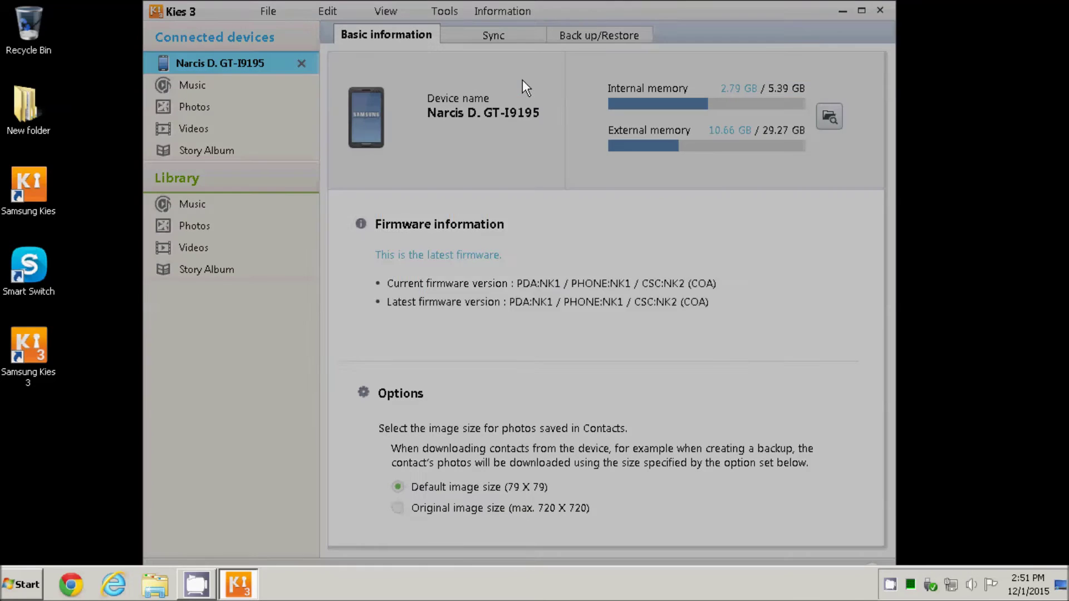
{"action": "left_click", "coordinate": [713, 222]}
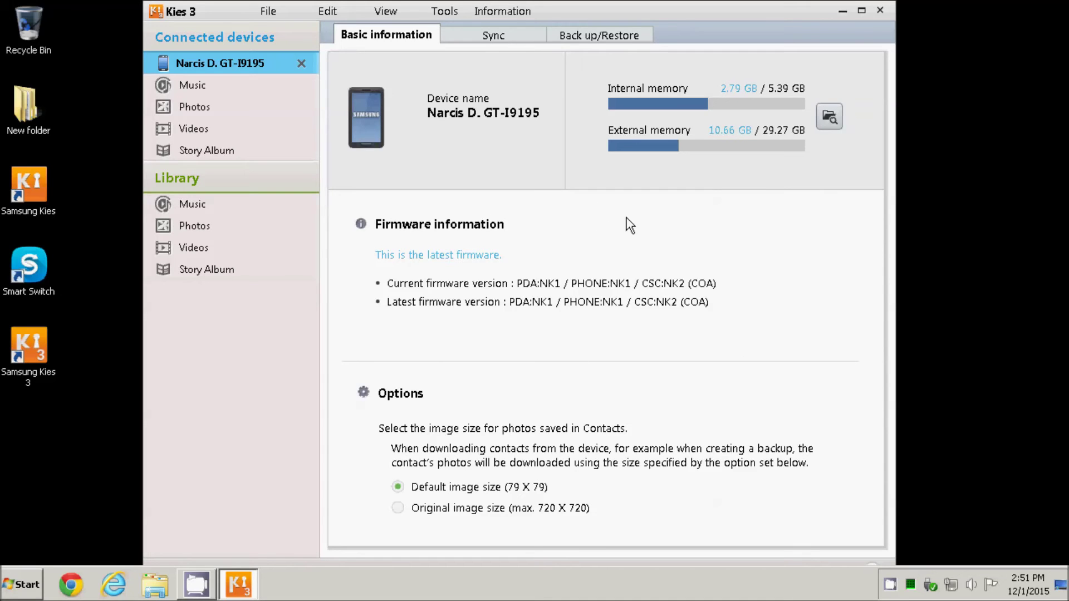
{"action": "left_click", "coordinate": [878, 11]}
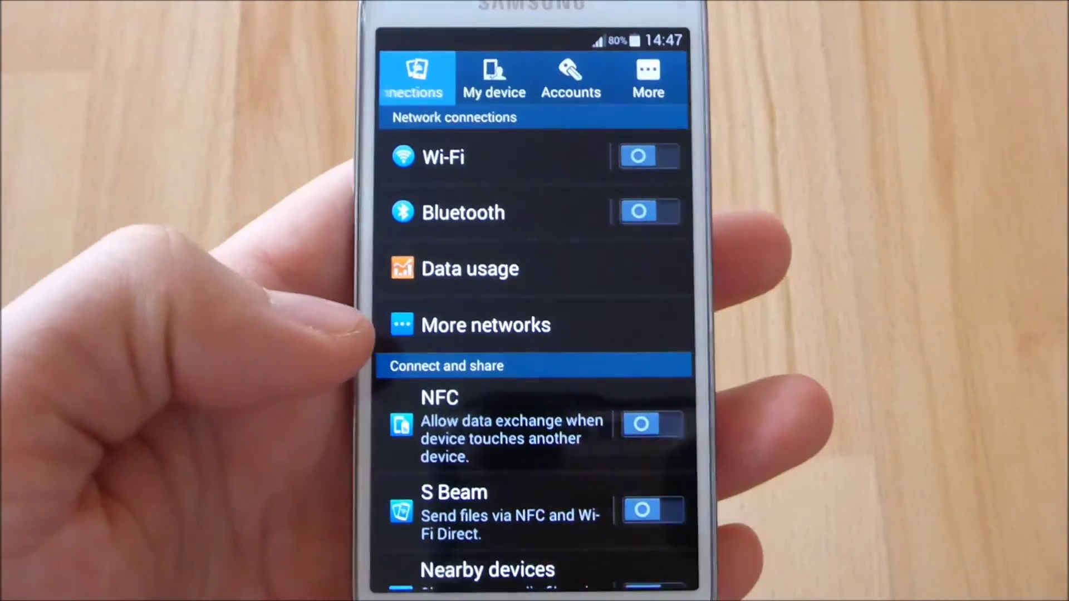
Check About device reports Android 4.4.2, then open the phone's storage details.
{"action": "left_click", "coordinate": [648, 81]}
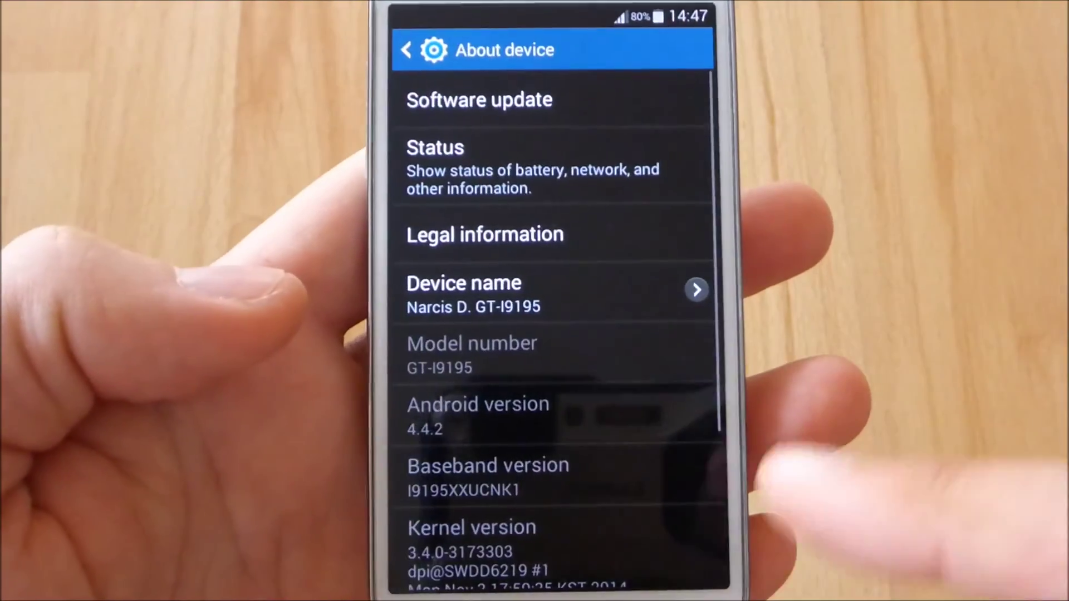
{"action": "left_click_drag", "start_coordinate": [648, 462], "coordinate": [641, 240]}
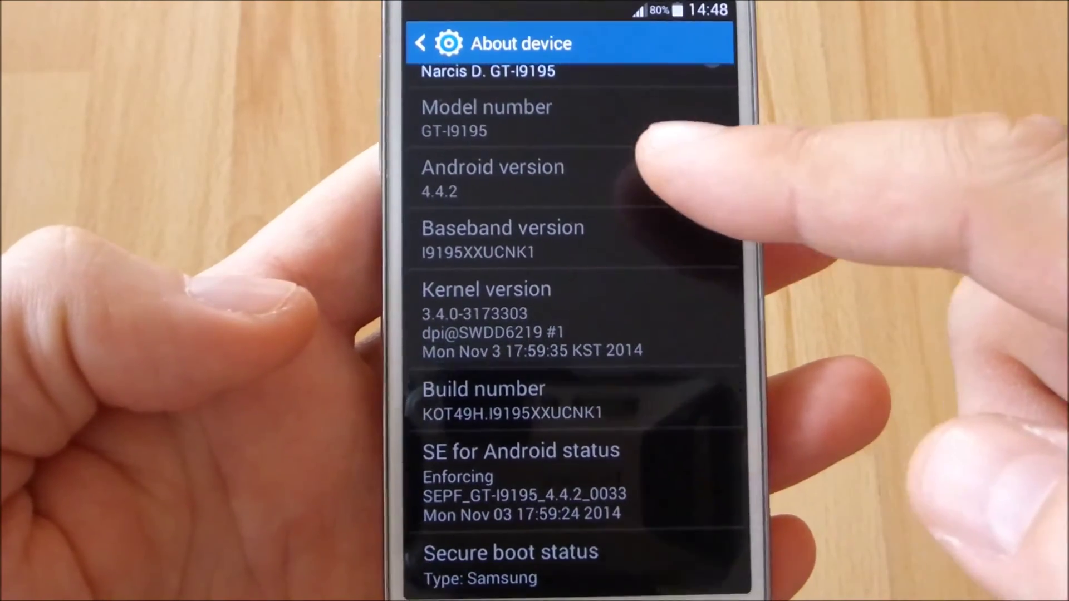
{"action": "left_click_drag", "start_coordinate": [718, 479], "coordinate": [730, 585]}
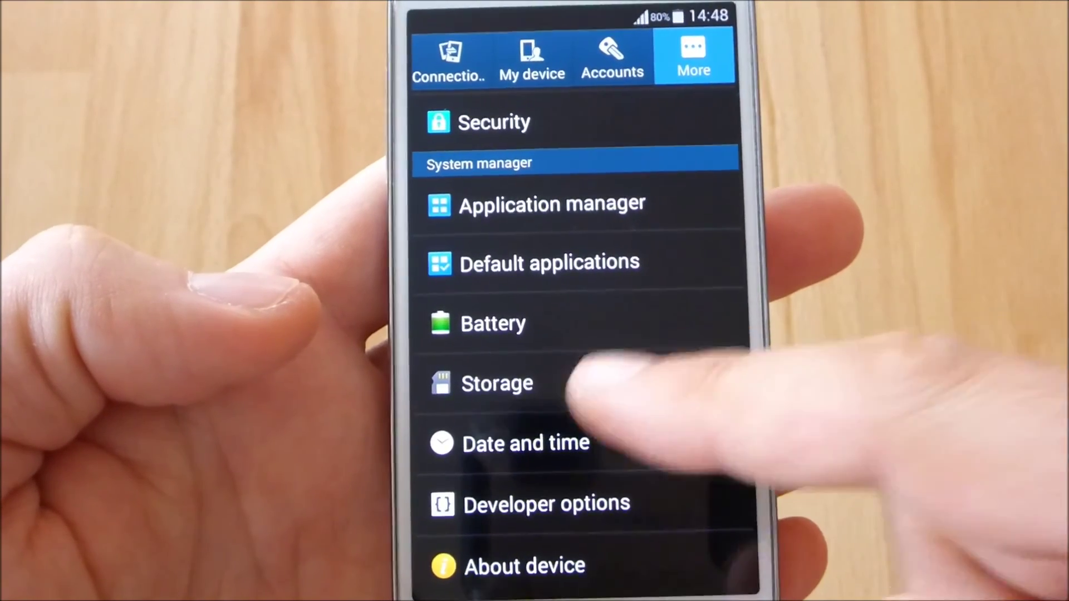
{"action": "left_click", "coordinate": [563, 379]}
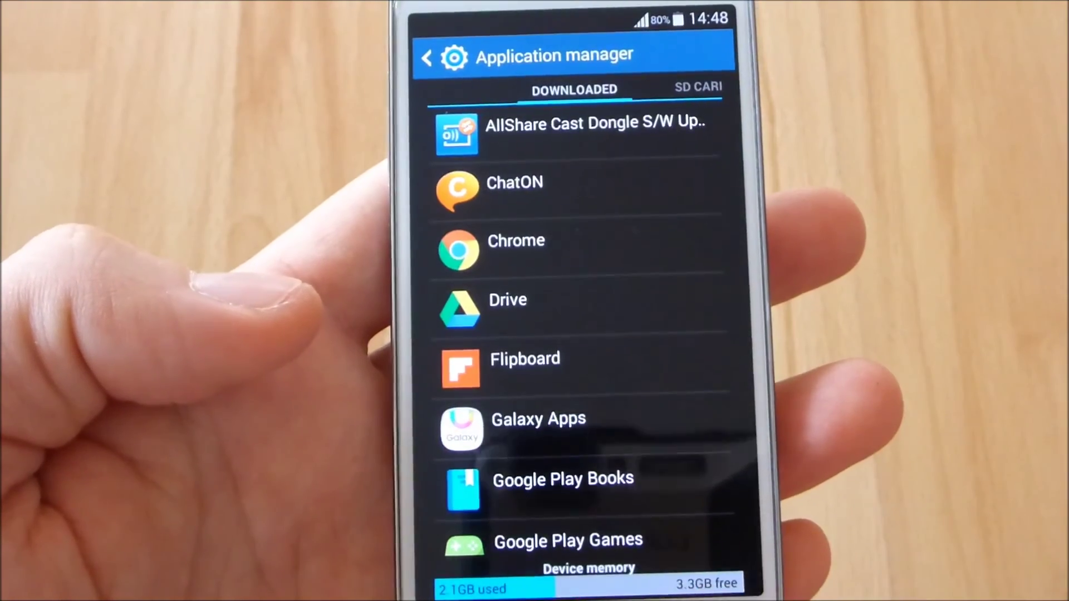
Browse the My device, Accounts and Connections settings tabs, then return to the home screen.
{"action": "left_click", "coordinate": [533, 64]}
{"action": "left_click", "coordinate": [613, 64]}
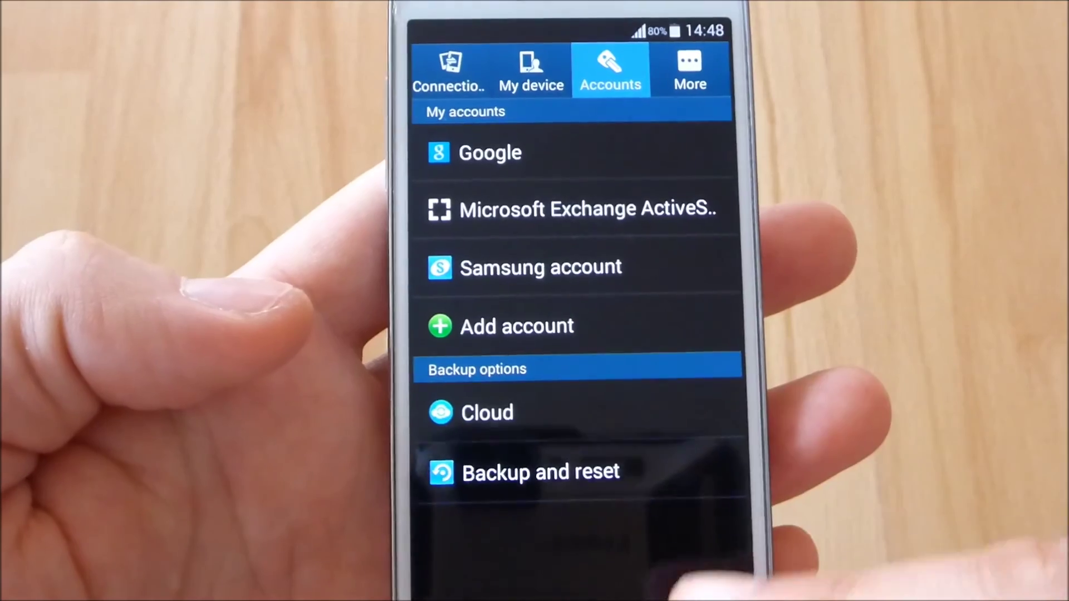
{"action": "left_click", "coordinate": [460, 60]}
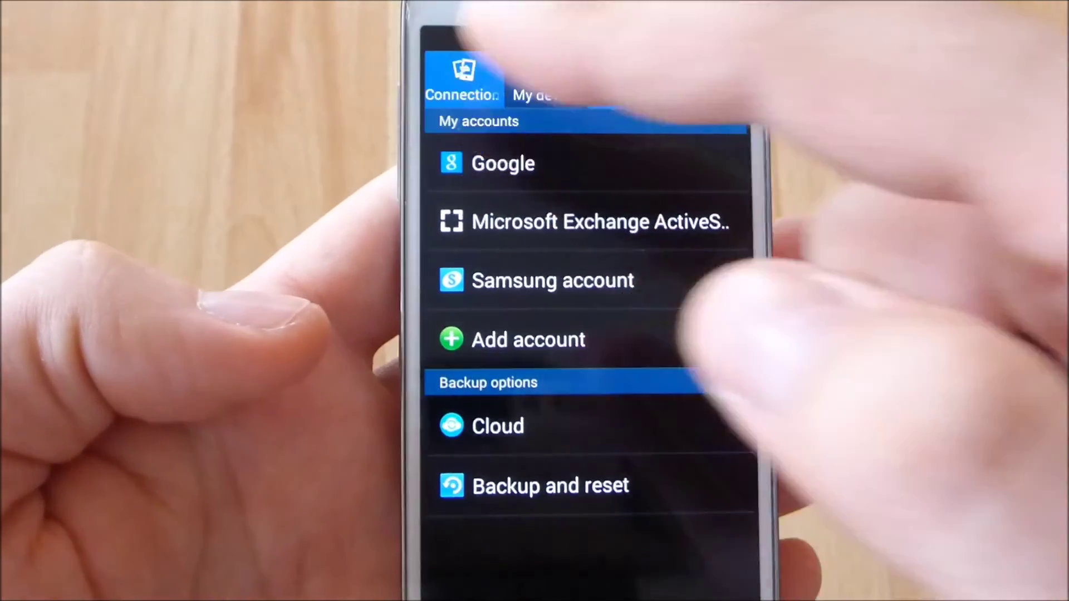
{"action": "key", "text": "super"}
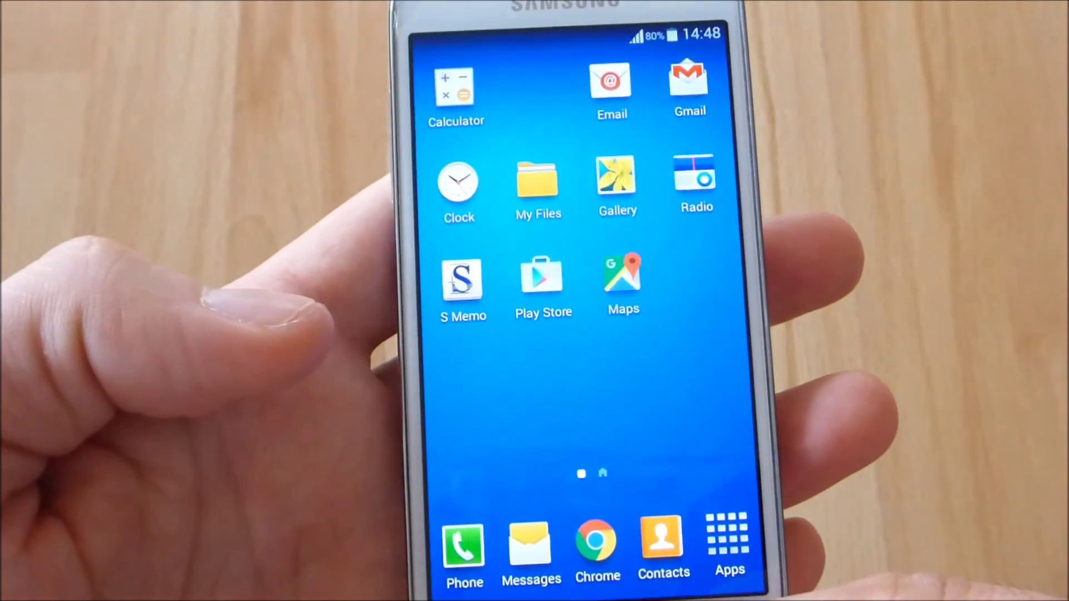
Check the task manager's RAM and default-apps tabs, swipe home, and pull down the notification shade.
{"action": "key", "text": "alt+Tab"}
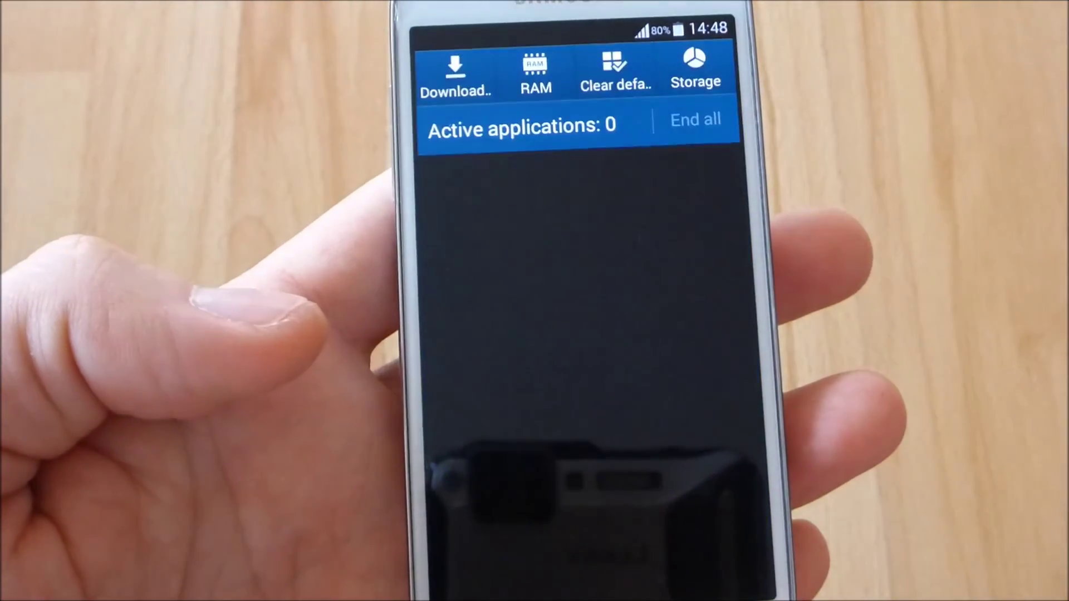
{"action": "left_click_drag", "start_coordinate": [546, 67], "coordinate": [634, 61]}
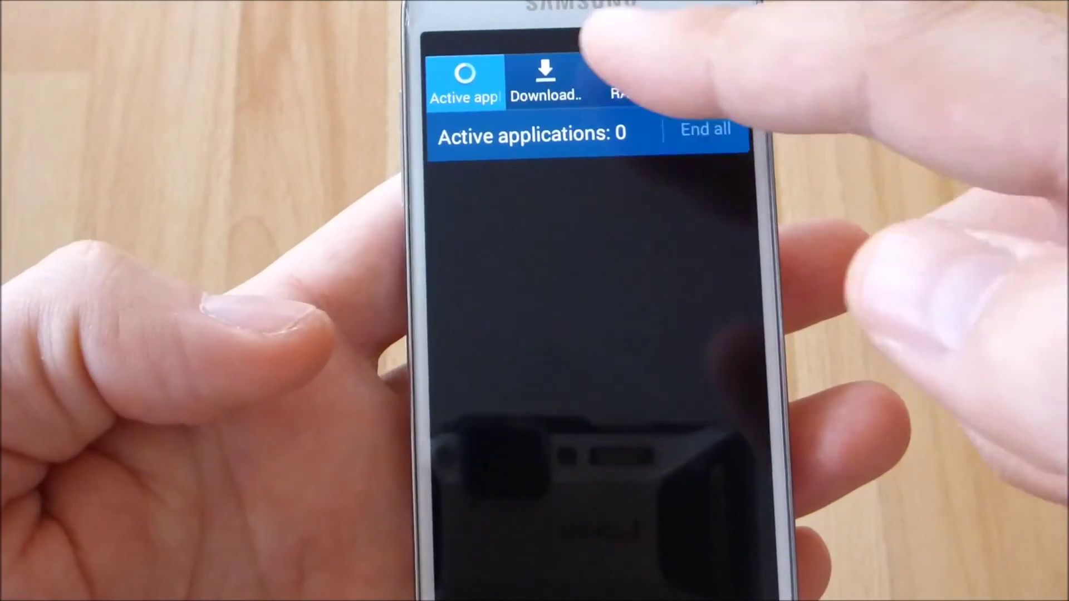
{"action": "left_click", "coordinate": [620, 75]}
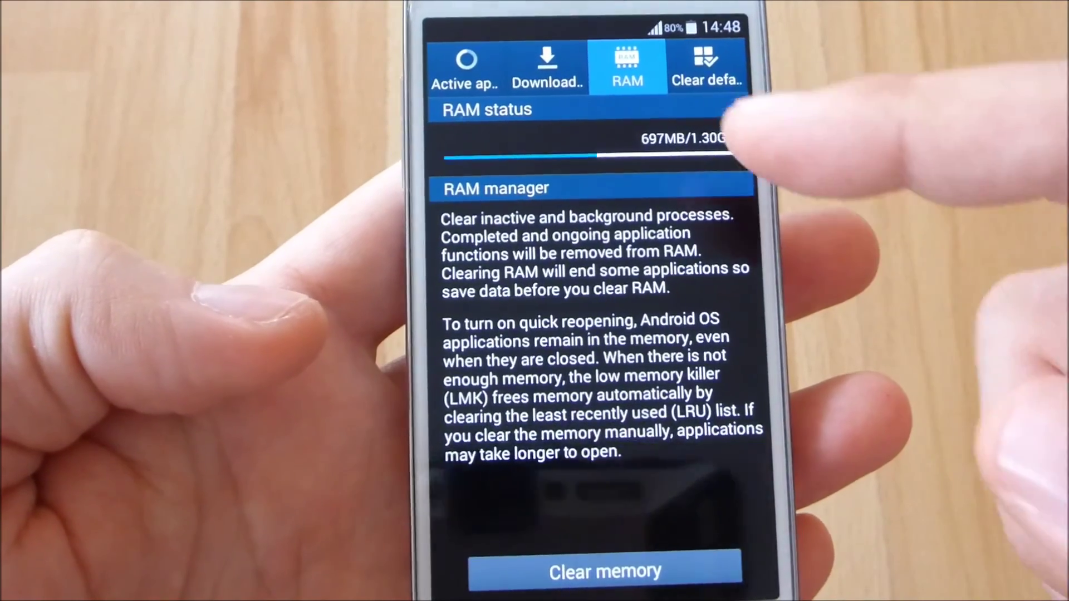
{"action": "left_click", "coordinate": [699, 70]}
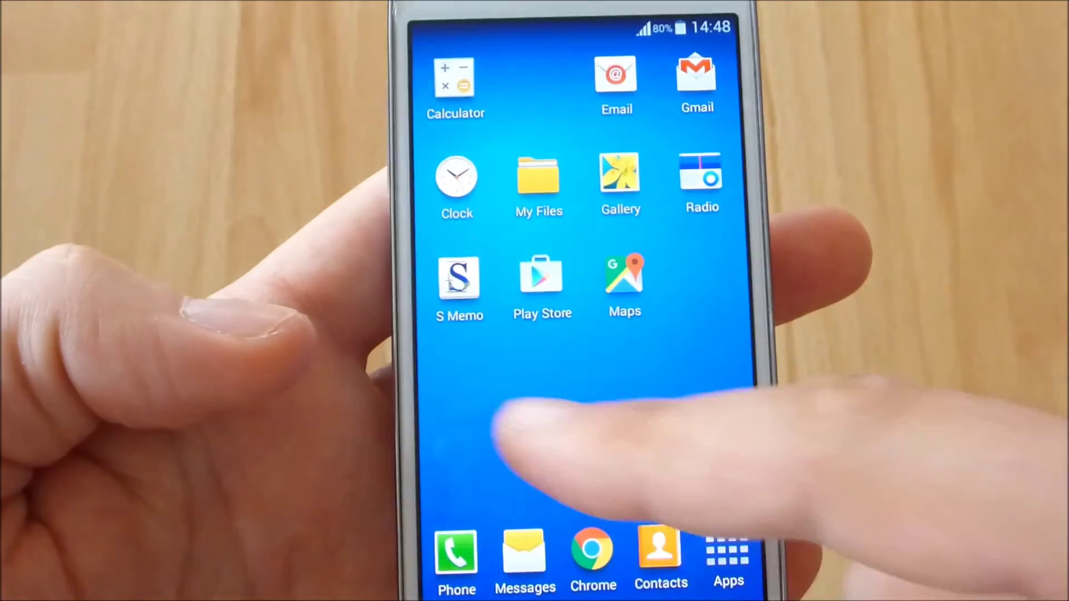
{"action": "left_click_drag", "start_coordinate": [549, 440], "coordinate": [429, 437]}
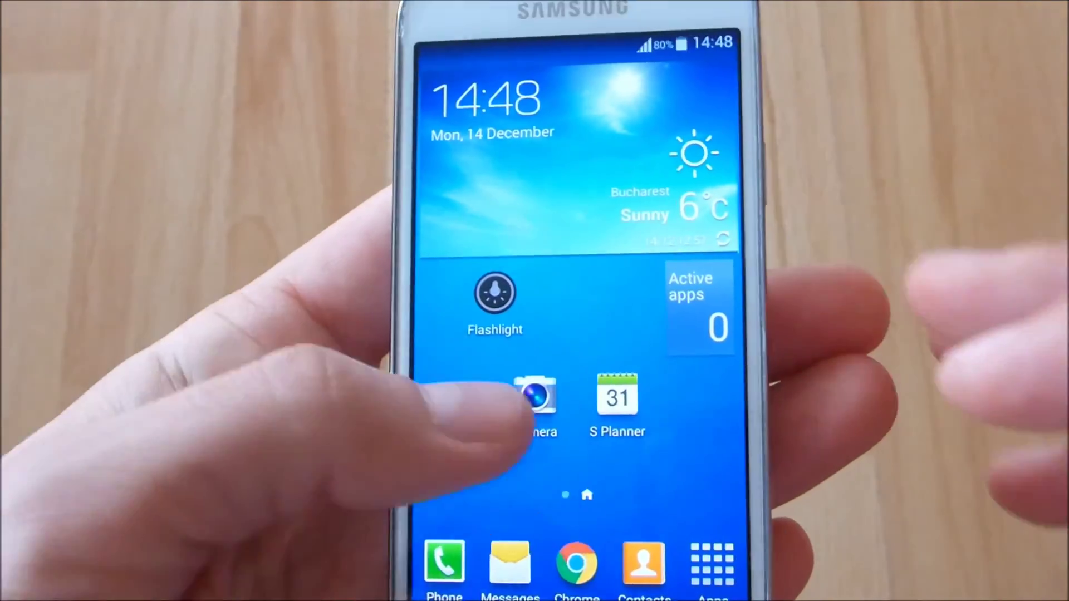
{"action": "left_click_drag", "start_coordinate": [668, 33], "coordinate": [719, 262]}
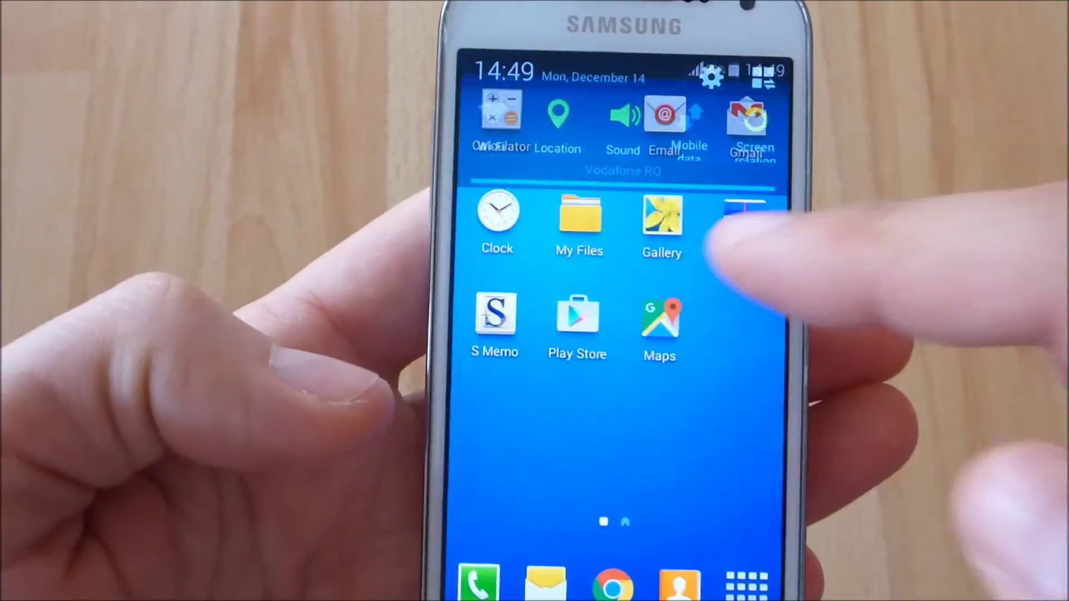